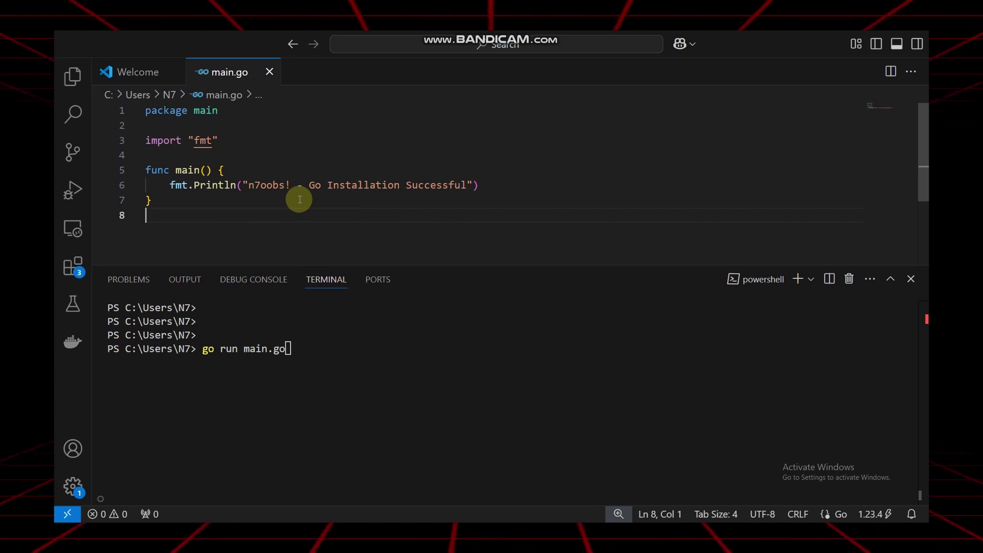
# Execute the command go run main.go in the terminal.
pyautogui.click(347, 333)
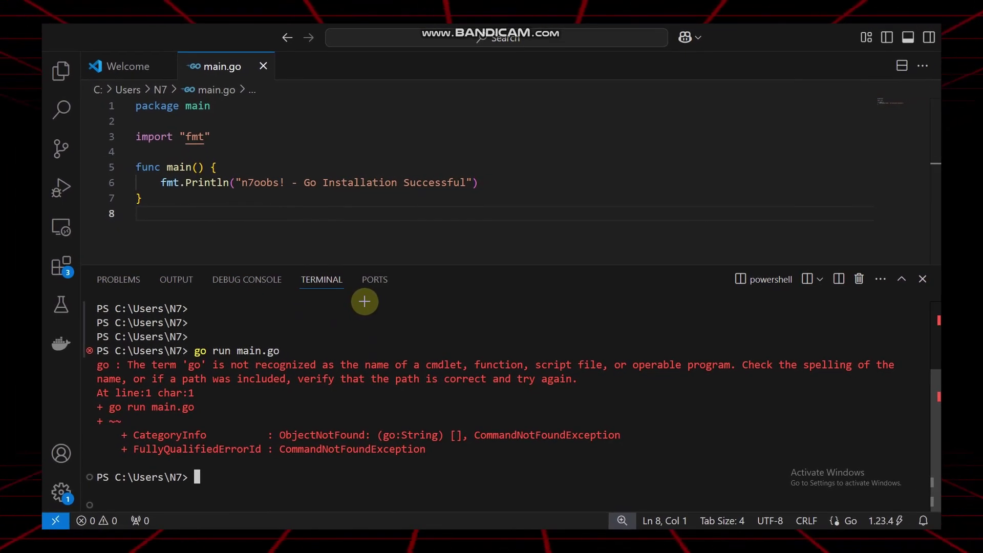
# Switch to the browser, search Google for golang download and open the Download and install page on go.dev.
pyautogui.hotkey('alt', 'Tab')
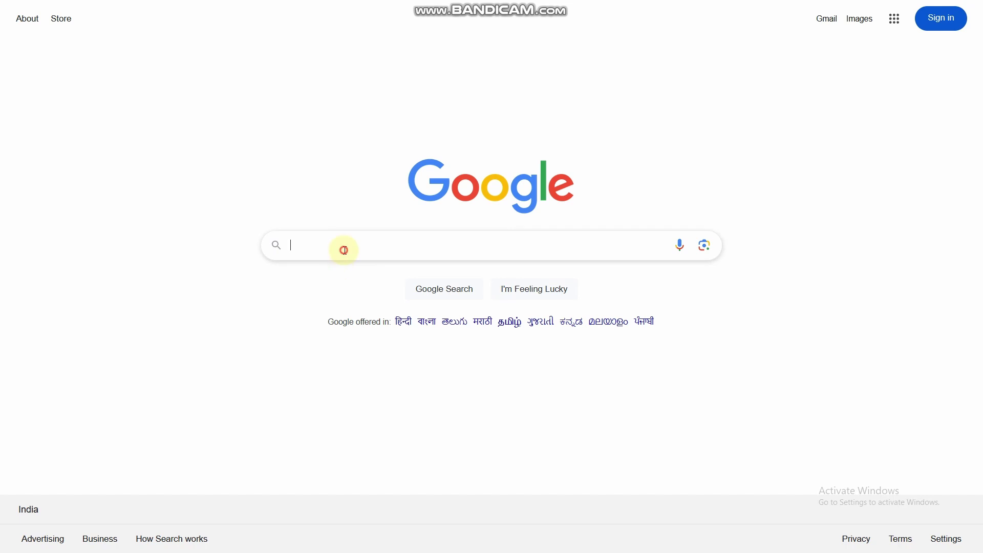
pyautogui.write('go la')
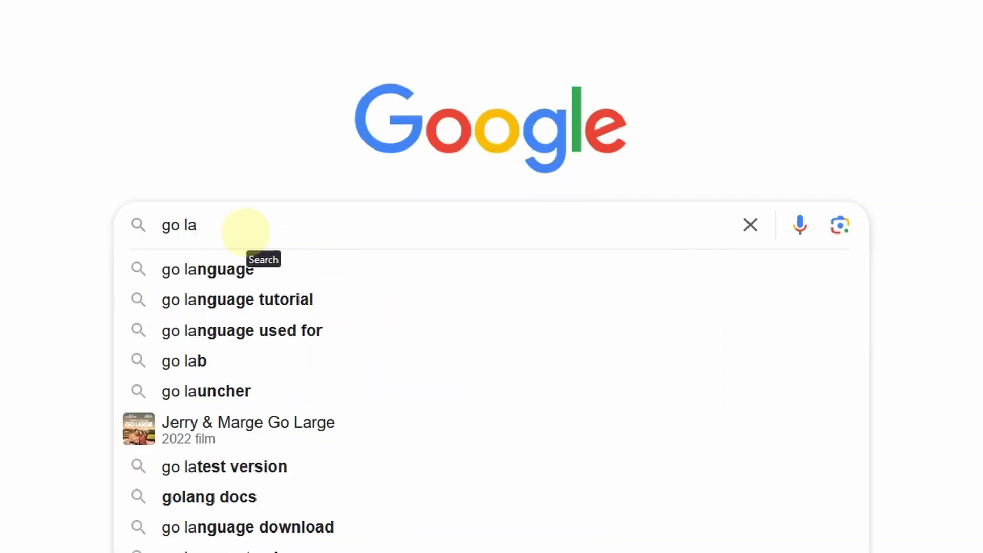
pyautogui.click(290, 339)
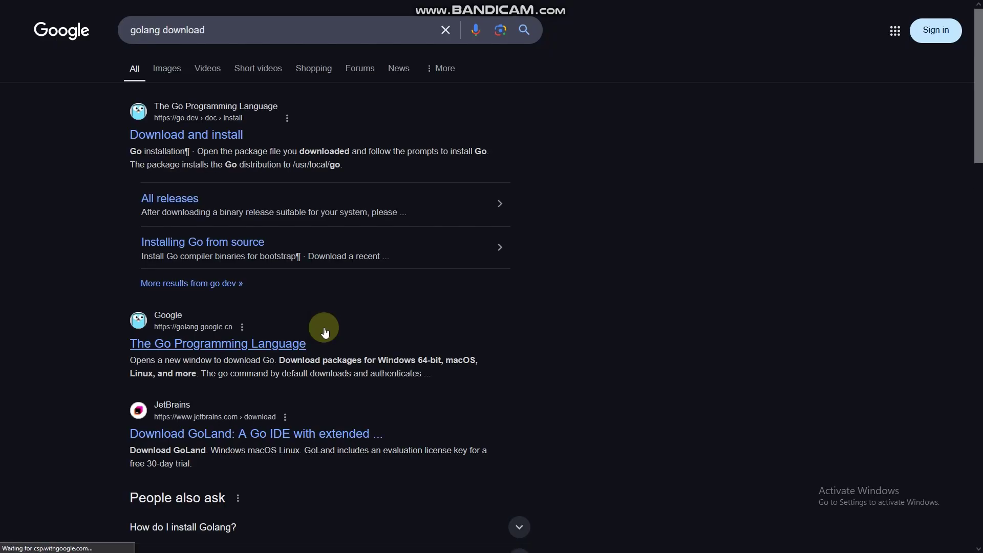
pyautogui.click(220, 147)
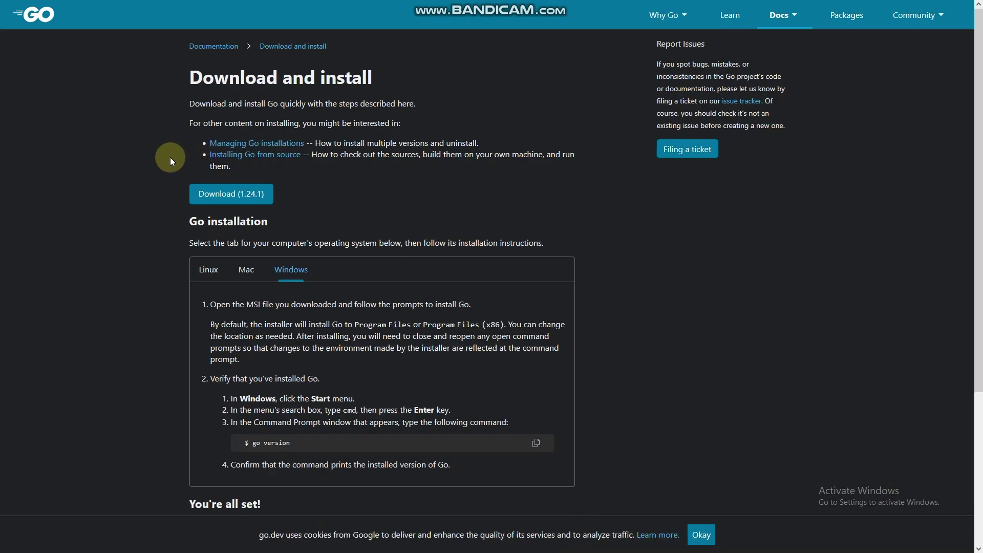
# Compare the Linux and Windows installation instructions and download the Windows installer go1.24.1.windows-amd64.msi.
pyautogui.click(213, 272)
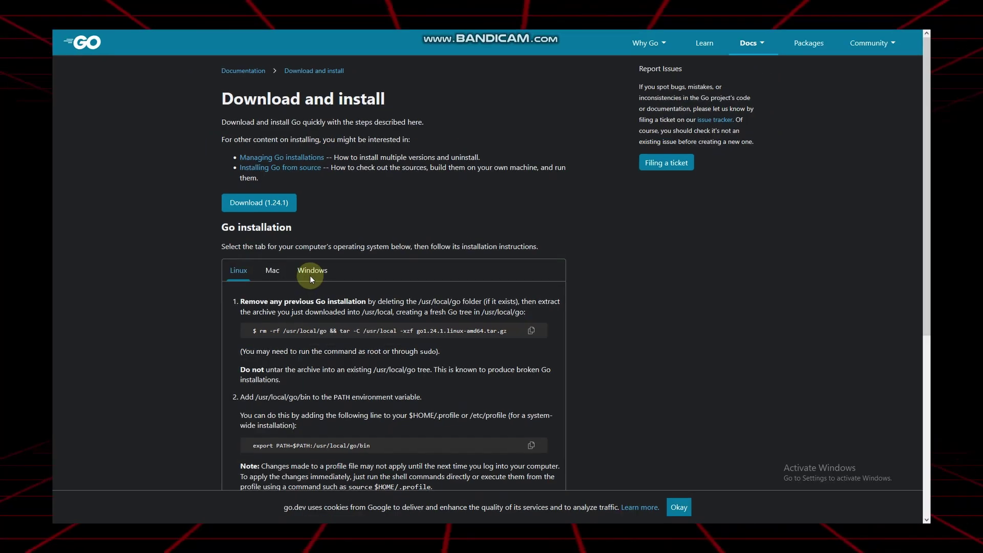
pyautogui.click(304, 270)
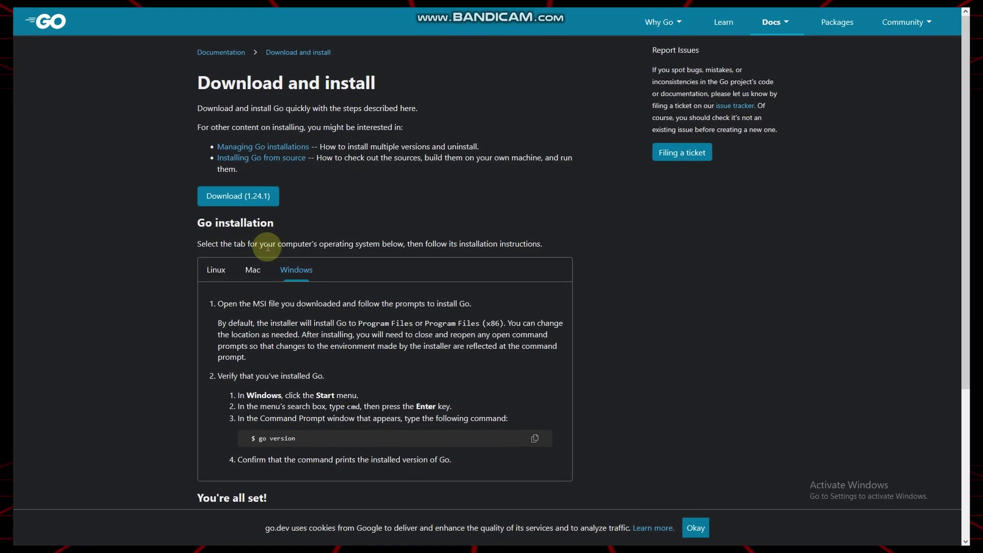
pyautogui.click(241, 197)
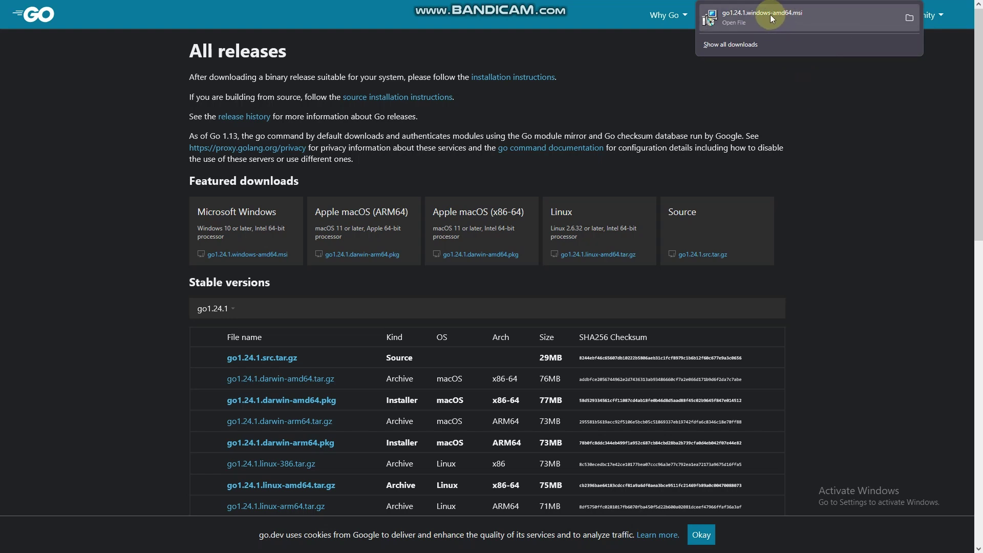
# Run the downloaded go1.24.1 installer, accept the license agreement and install Go into C:\Program Files\Go\.
pyautogui.click(773, 17)
pyautogui.press('Return')
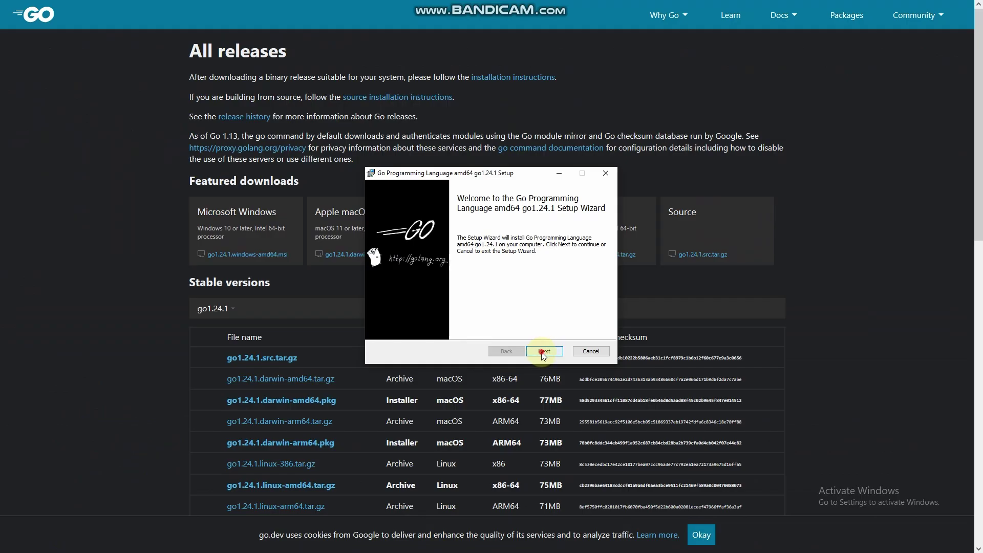
pyautogui.click(544, 353)
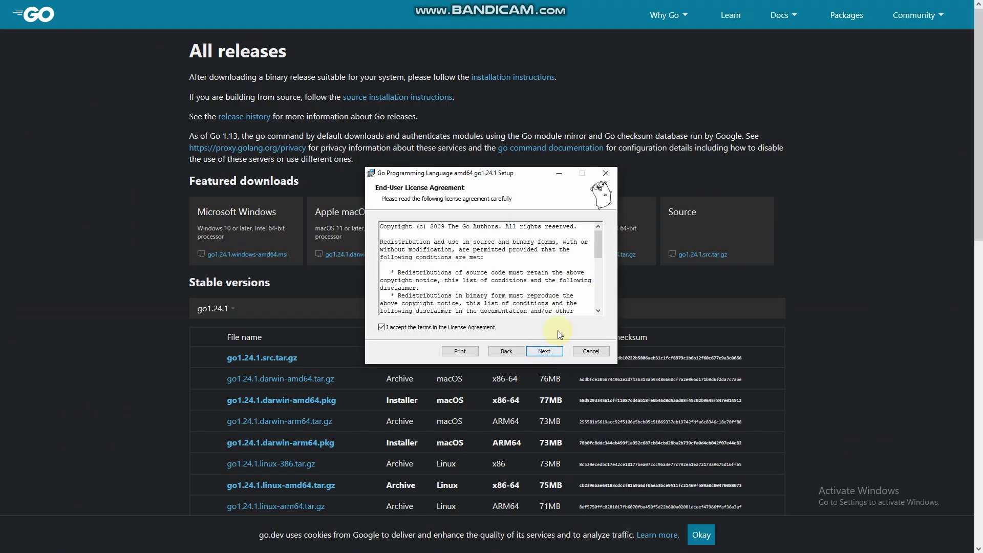
pyautogui.click(544, 351)
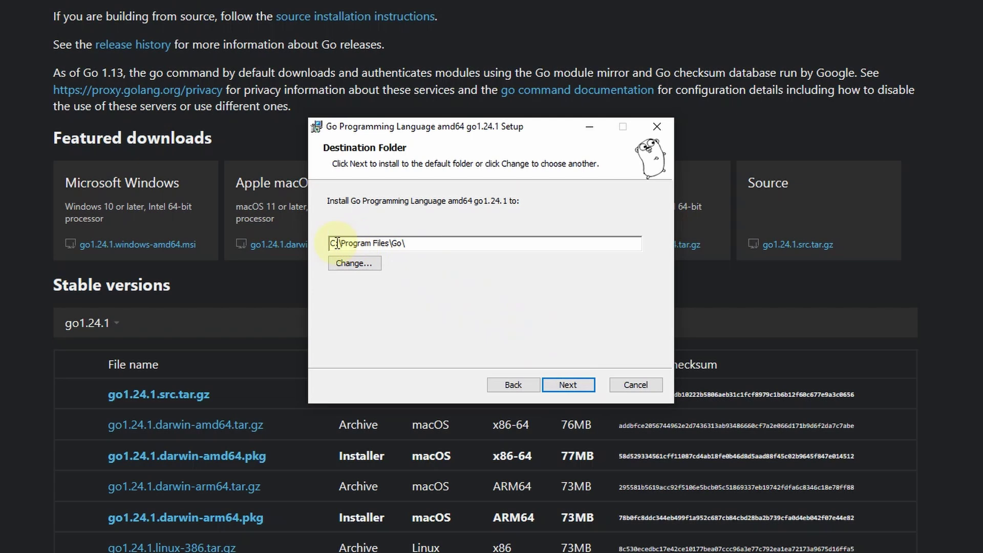
pyautogui.click(447, 251)
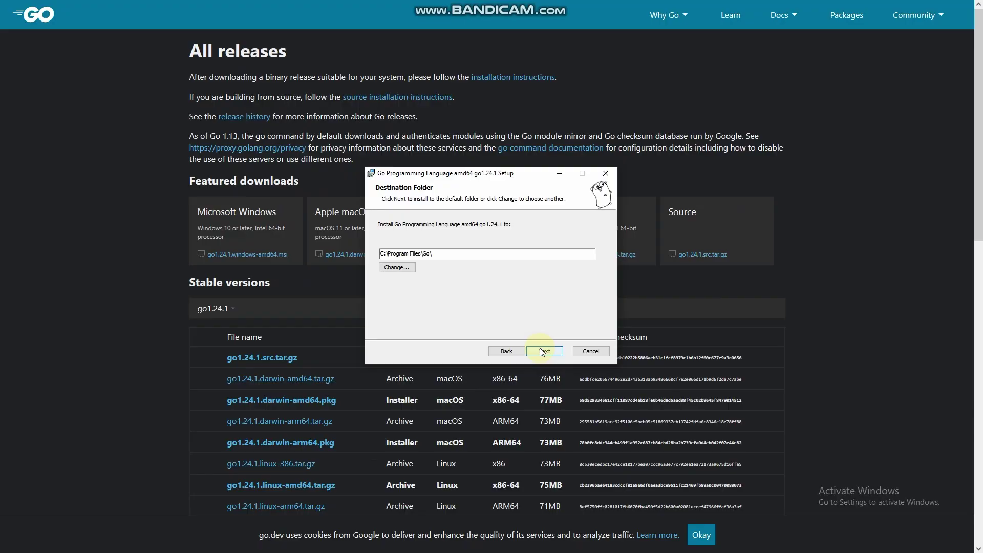
pyautogui.click(545, 350)
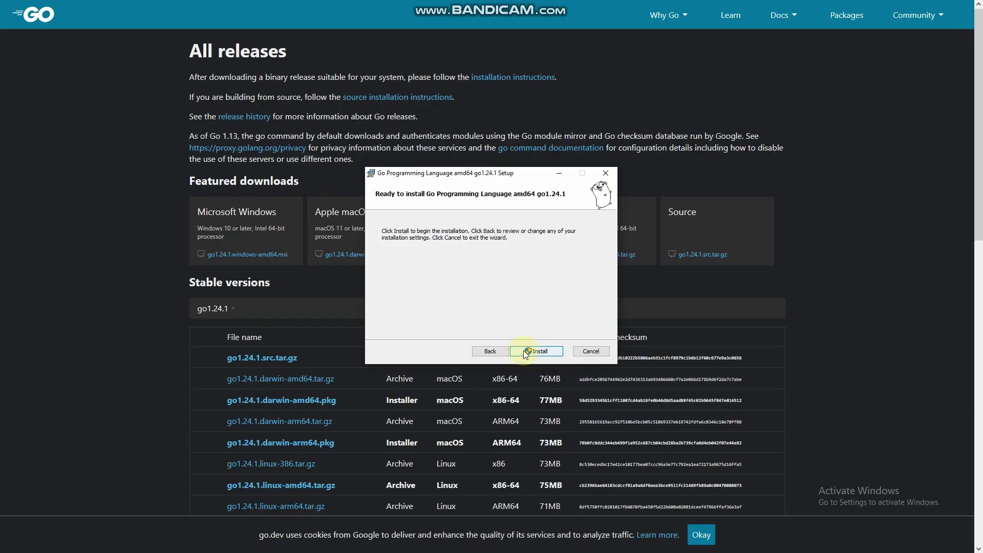
pyautogui.click(526, 352)
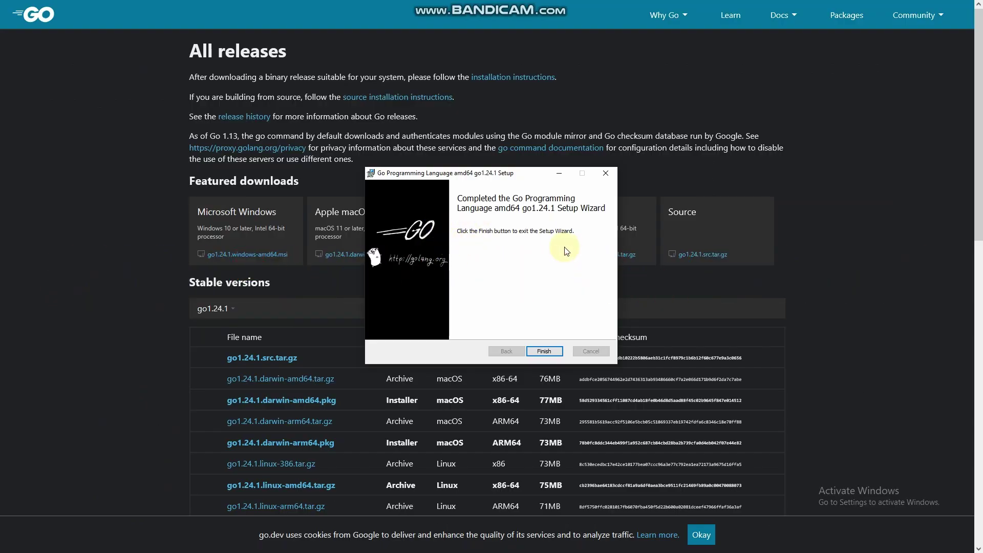
pyautogui.click(537, 352)
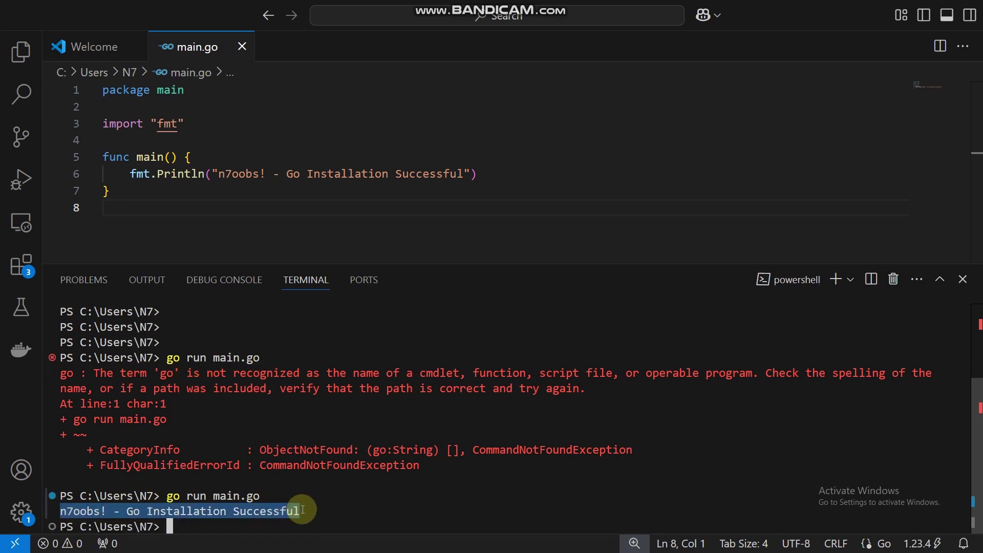
# Check the installed Go version with go version in the VS Code terminal and highlight the fmt.Println line in main.go.
pyautogui.click(331, 505)
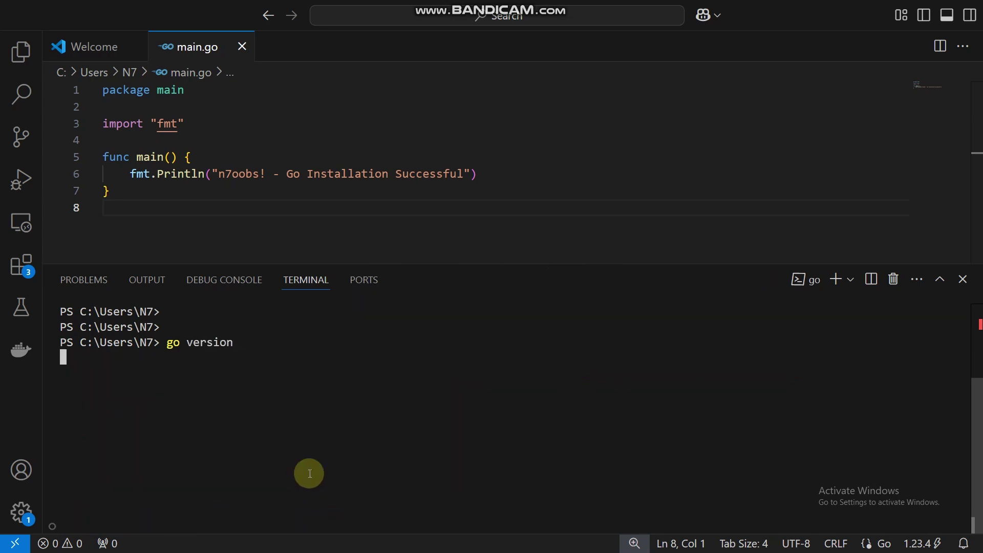
pyautogui.click(292, 383)
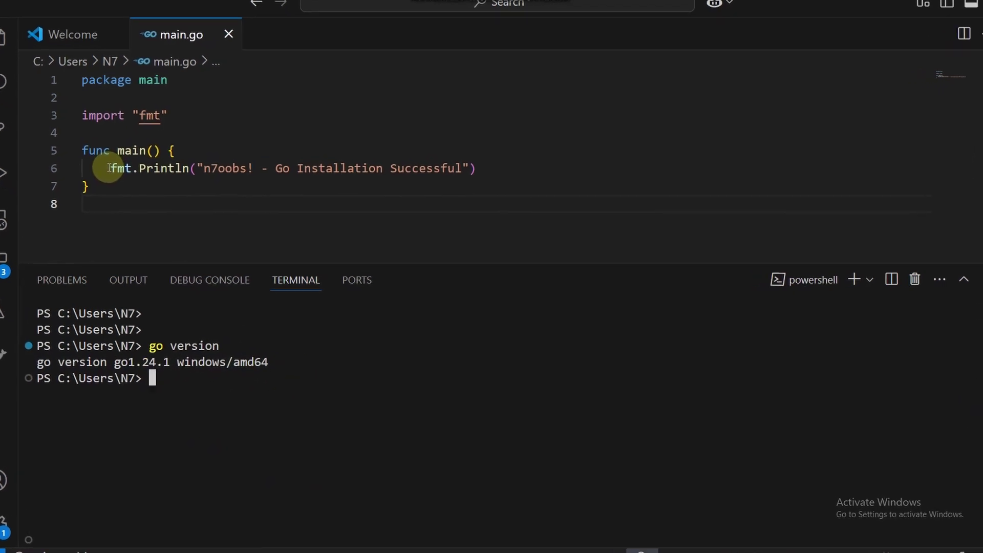
pyautogui.moveTo(109, 168); pyautogui.dragTo(514, 169)
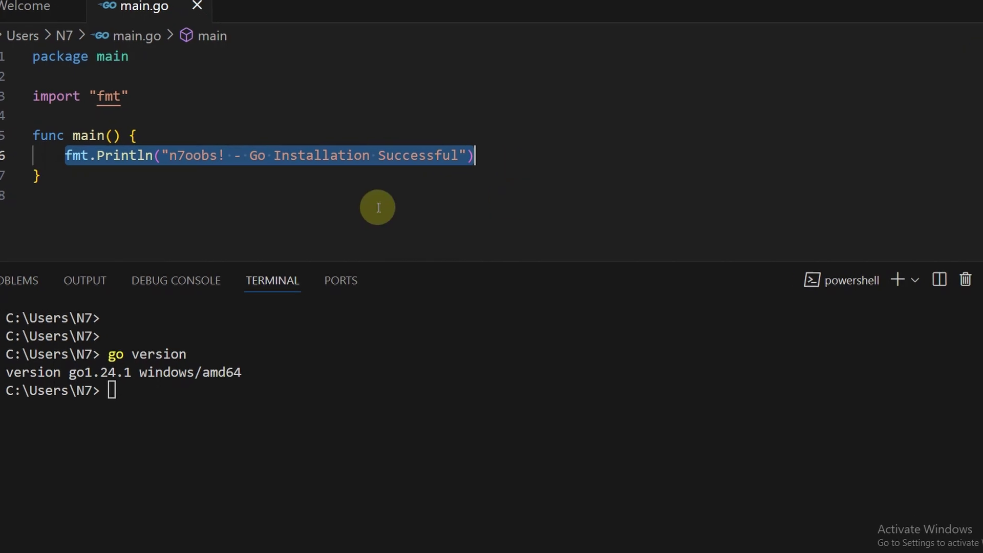
pyautogui.click(379, 207)
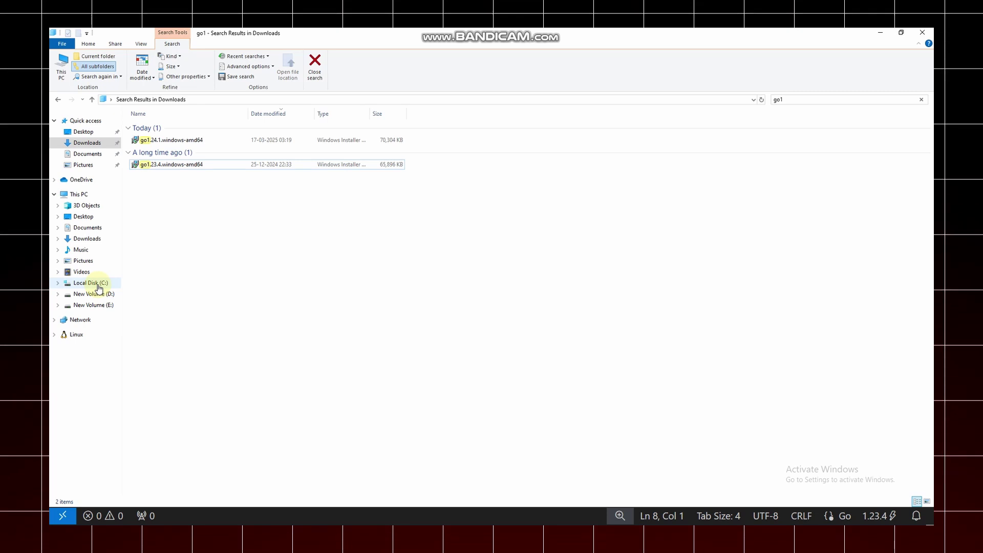
# In File Explorer, open the Go installation's bin folder under Program Files on the C: drive.
pyautogui.click(100, 285)
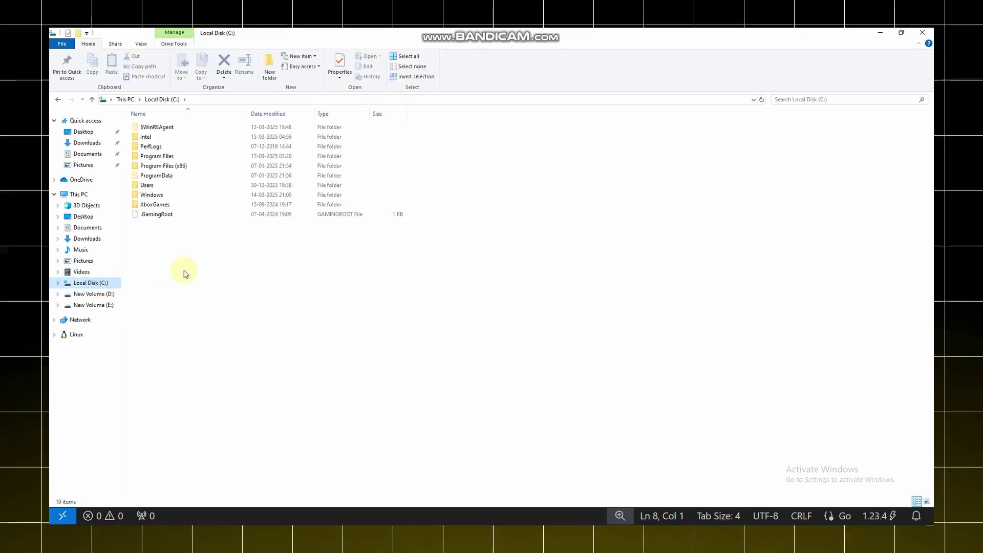
pyautogui.click(175, 157)
pyautogui.doubleClick(176, 157)
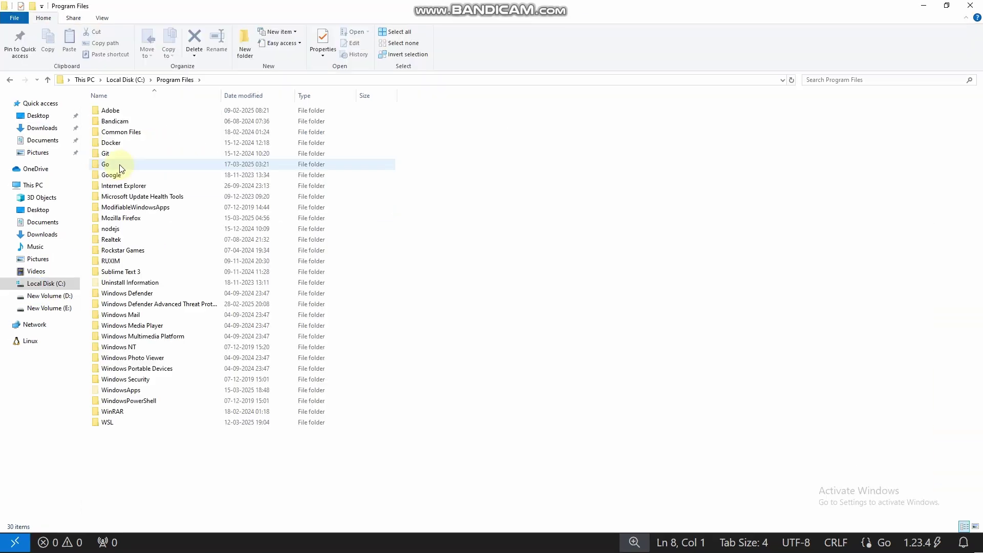
pyautogui.doubleClick(160, 178)
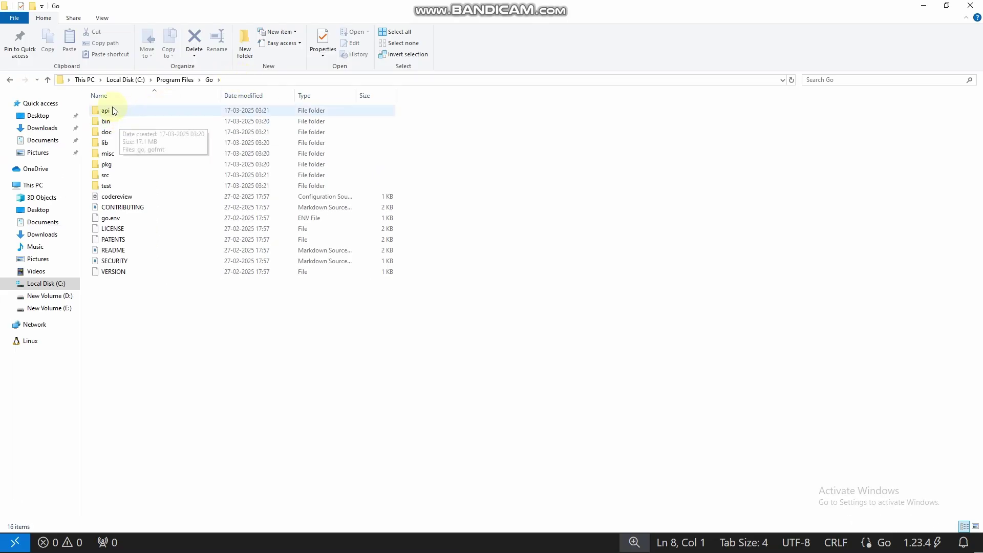
pyautogui.click(125, 119)
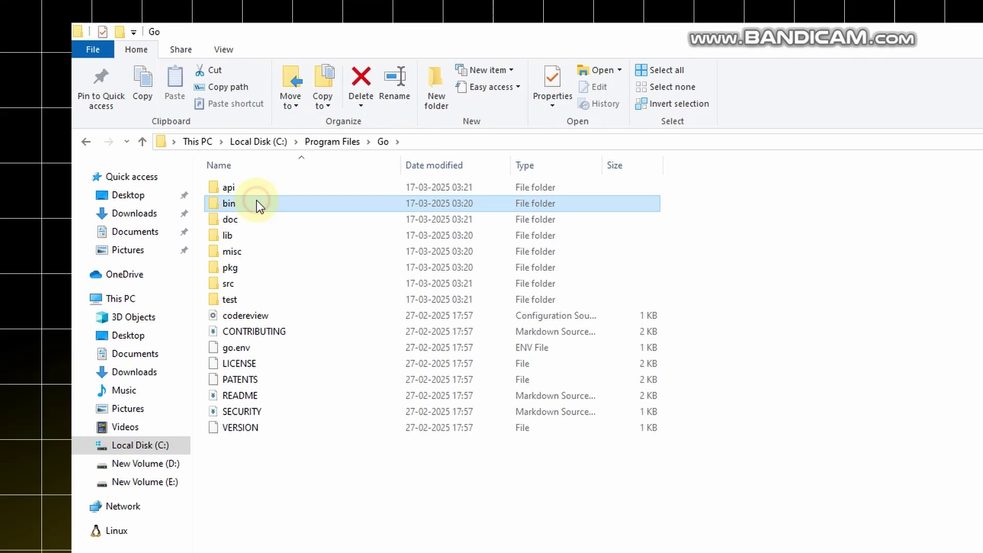
pyautogui.doubleClick(256, 203)
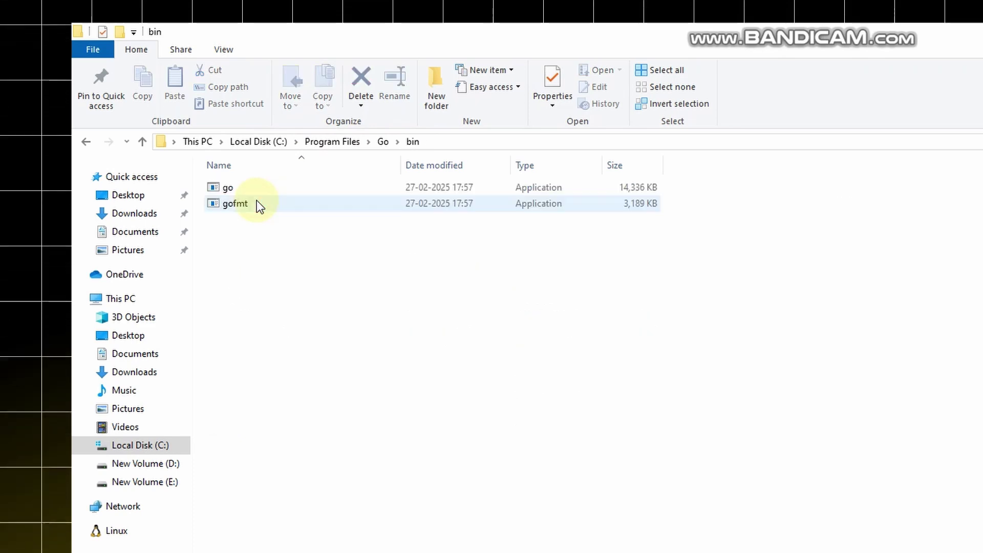
# Copy the bin folder's full path, C:\Program Files\Go\bin, from the address bar.
pyautogui.click(487, 145)
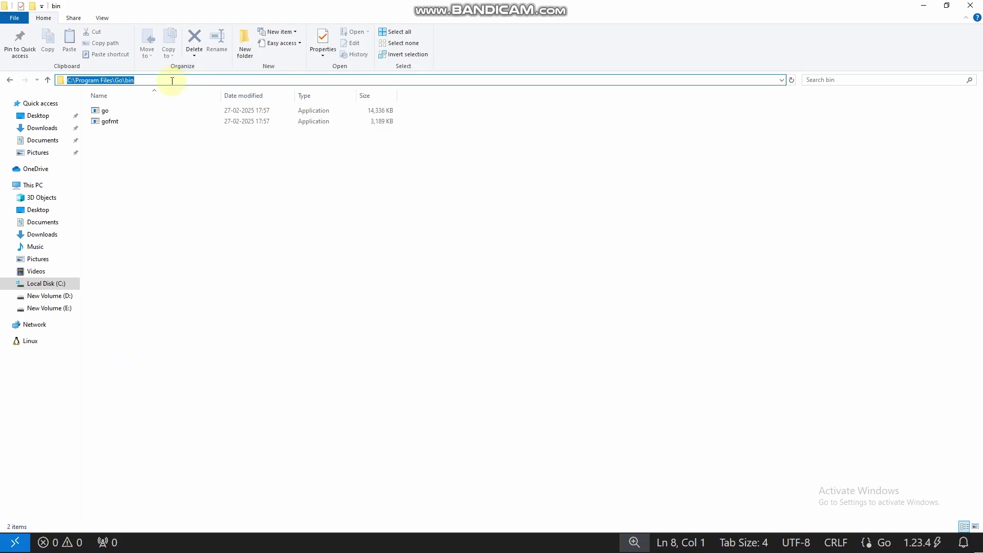
pyautogui.rightClick(171, 80)
pyautogui.click(197, 113)
pyautogui.click(325, 250)
# Search Windows for env and open the Environment Variables dialog from the system environment settings.
pyautogui.press('super')
pyautogui.write('env')
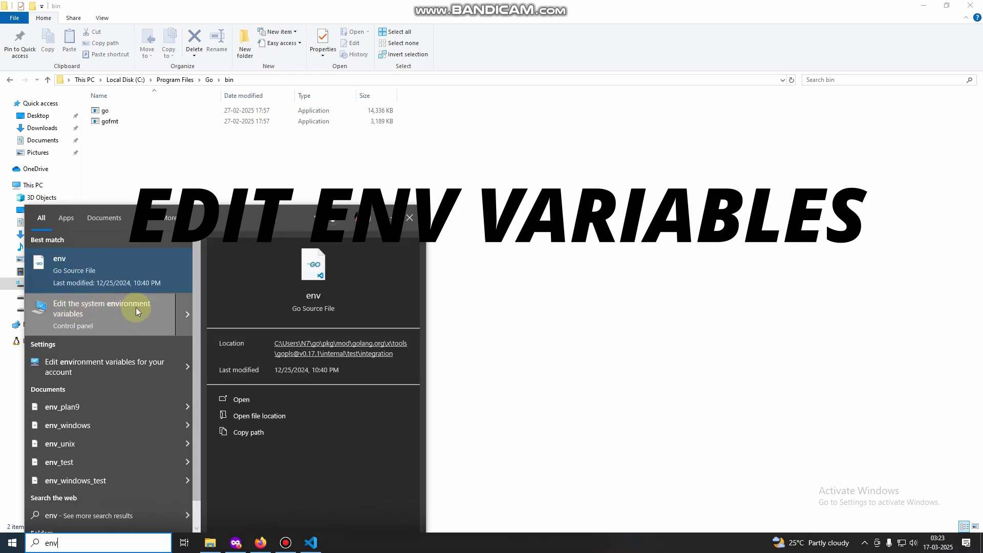
pyautogui.click(85, 315)
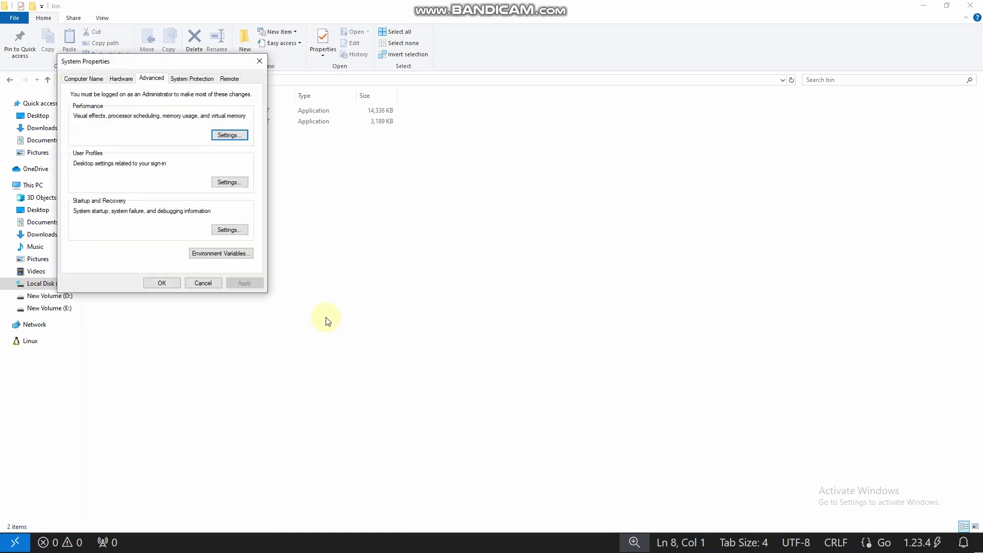
pyautogui.click(212, 256)
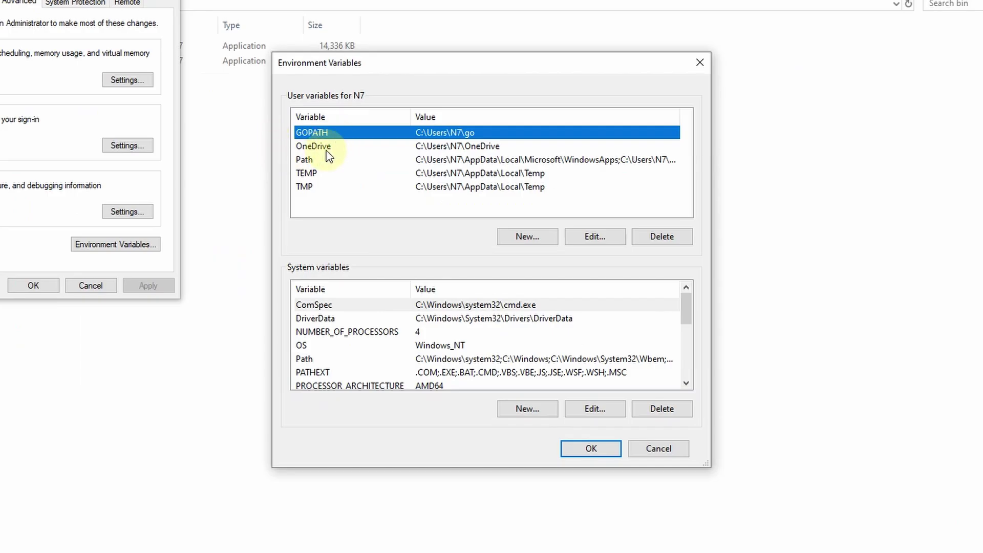
# Edit the user Path variable and paste the copied Go bin path as a new entry at the end.
pyautogui.doubleClick(329, 160)
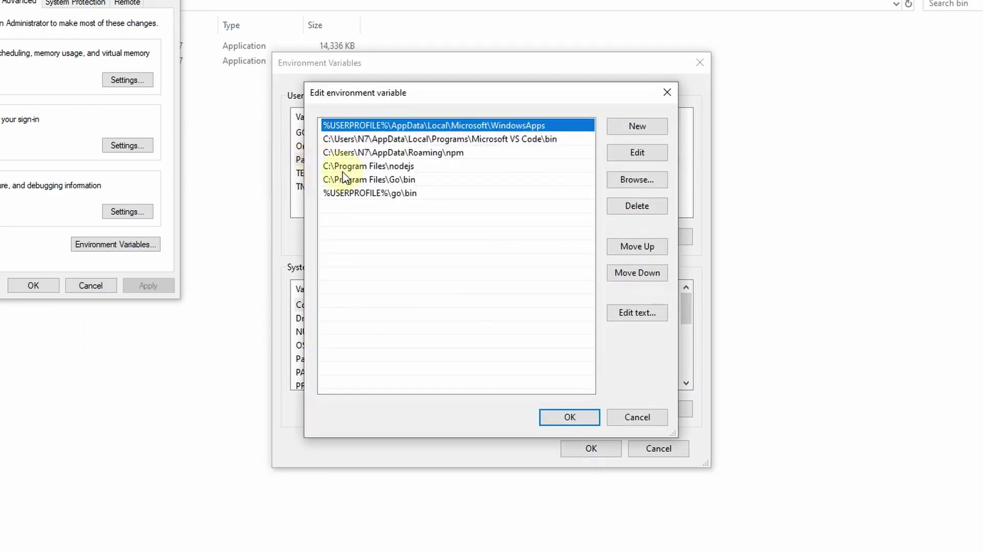
pyautogui.click(431, 180)
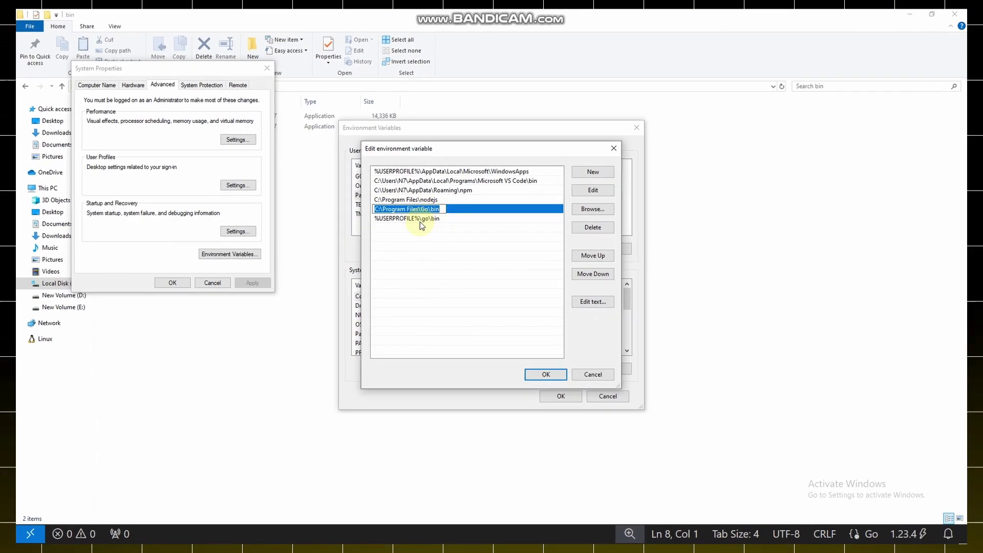
pyautogui.doubleClick(411, 227)
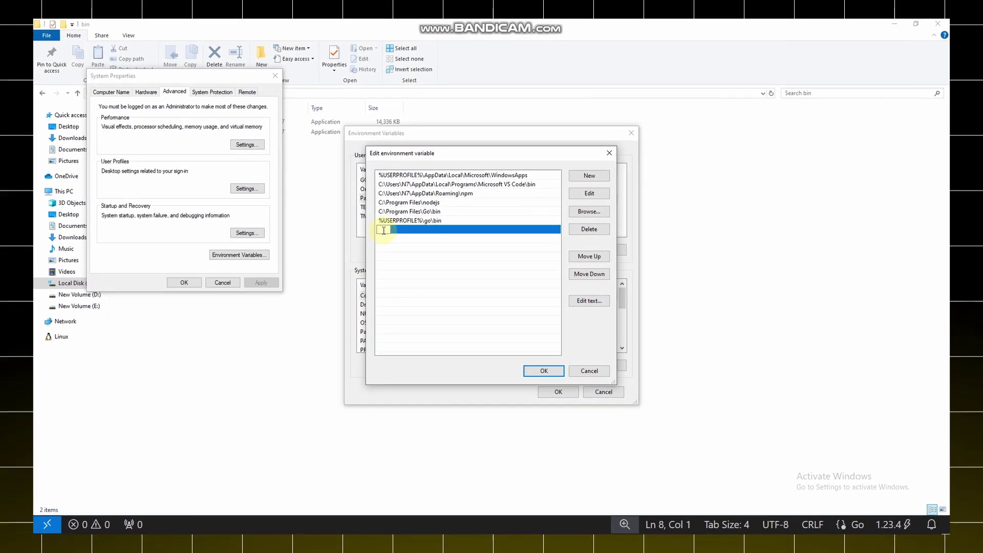
pyautogui.hotkey('ctrl', 'v')
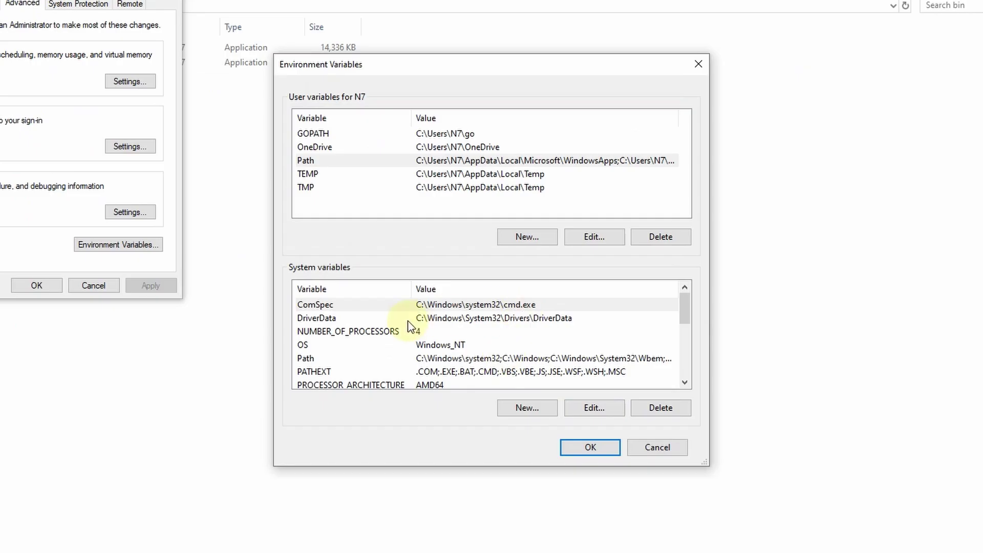
# Inspect the system Path variable, close System Properties and return to the VS Code terminal.
pyautogui.doubleClick(338, 362)
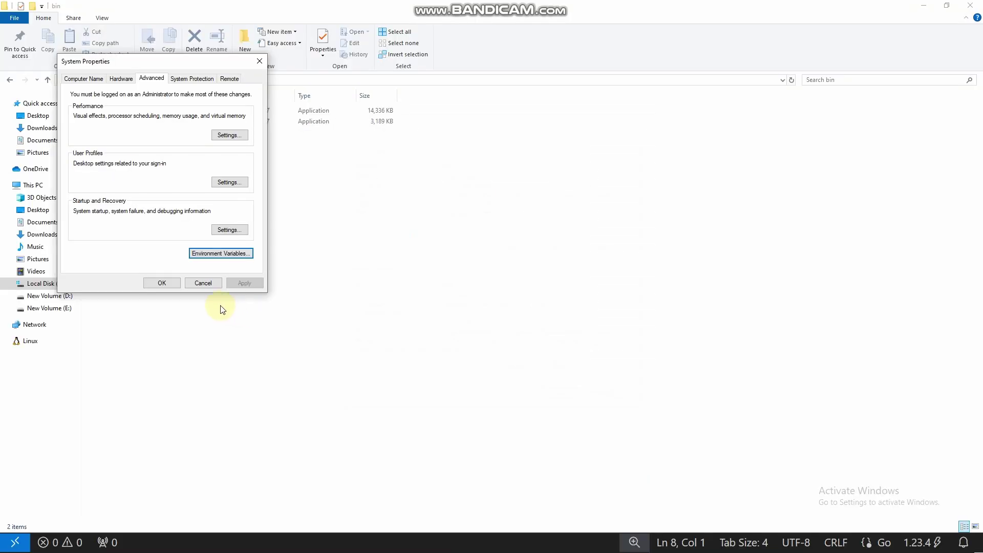
pyautogui.click(160, 285)
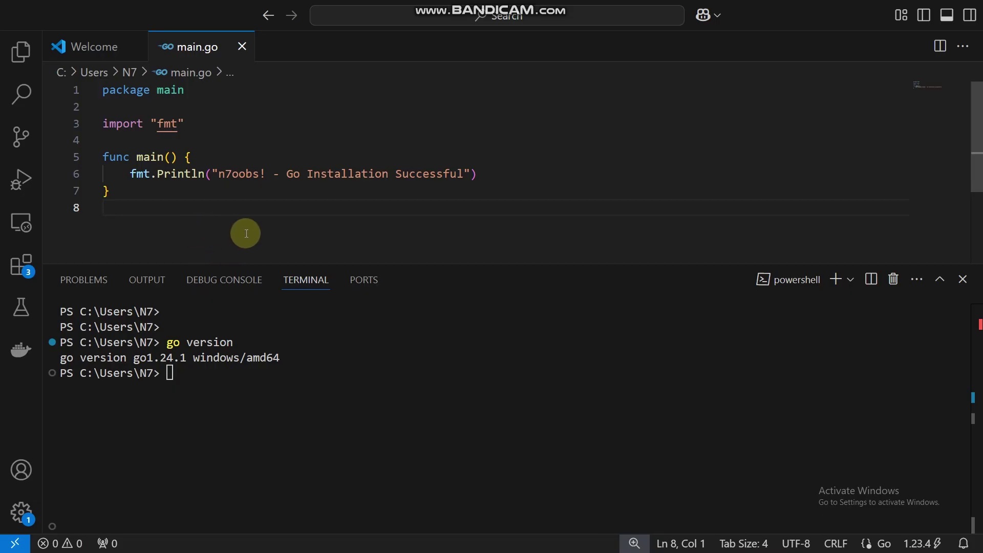
pyautogui.click(253, 342)
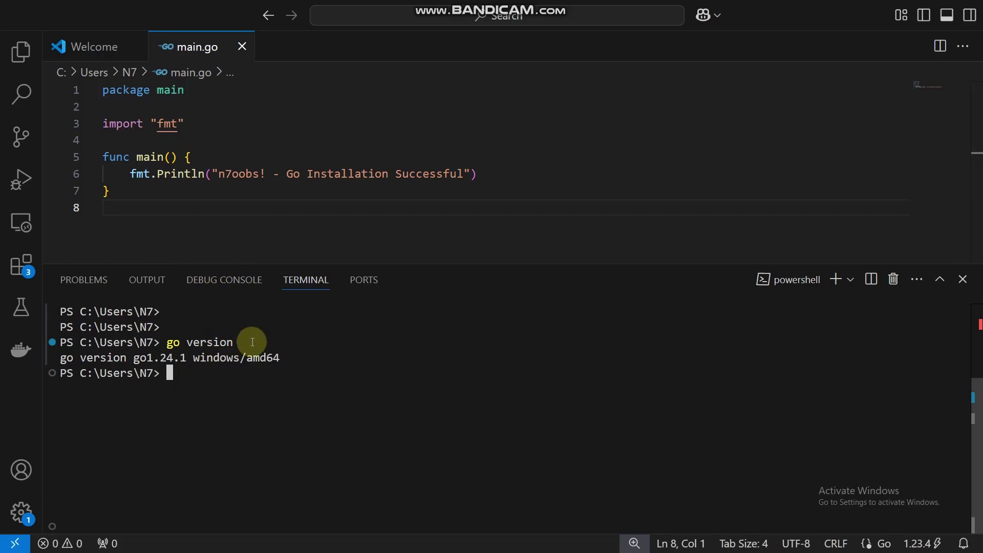